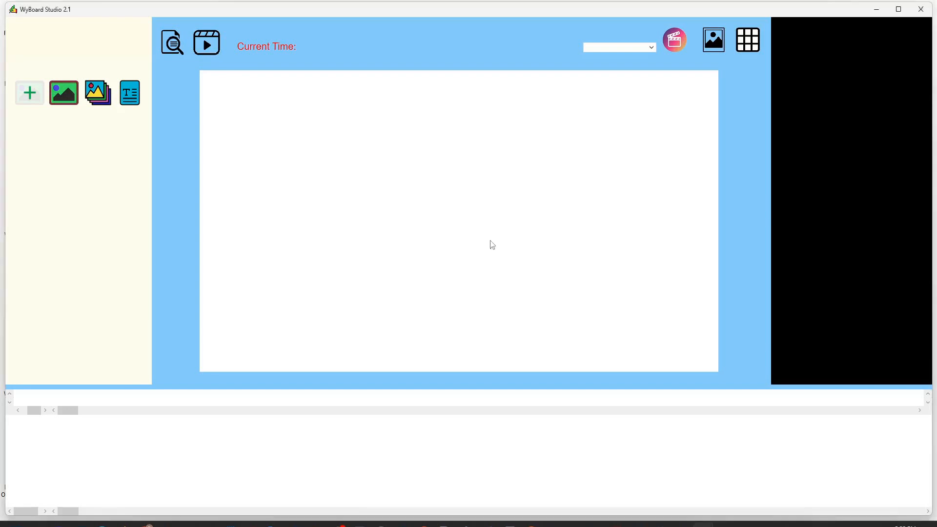
Create a project named "Math Using Scenes" in the Documents folder and keep Scene1 as the active scene.
click(397, 276)
text(Math)
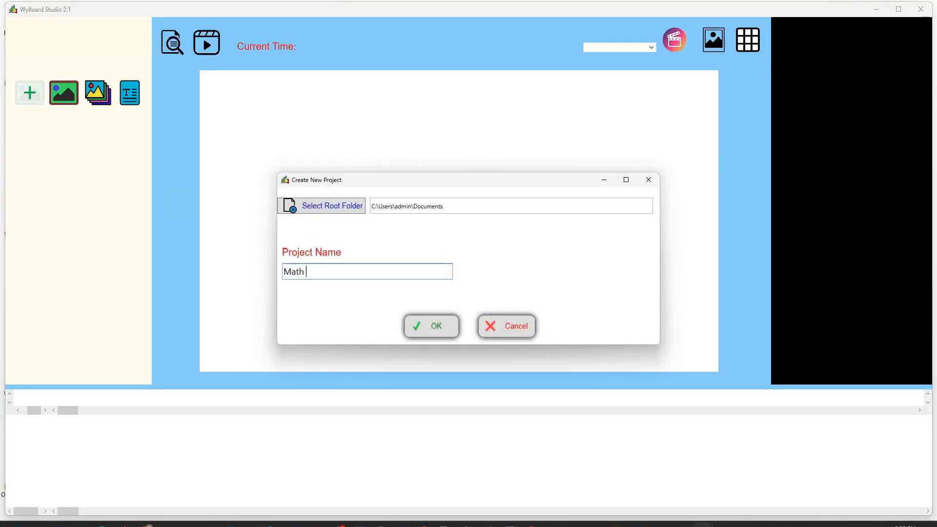
text( Using Scenes)
click(447, 331)
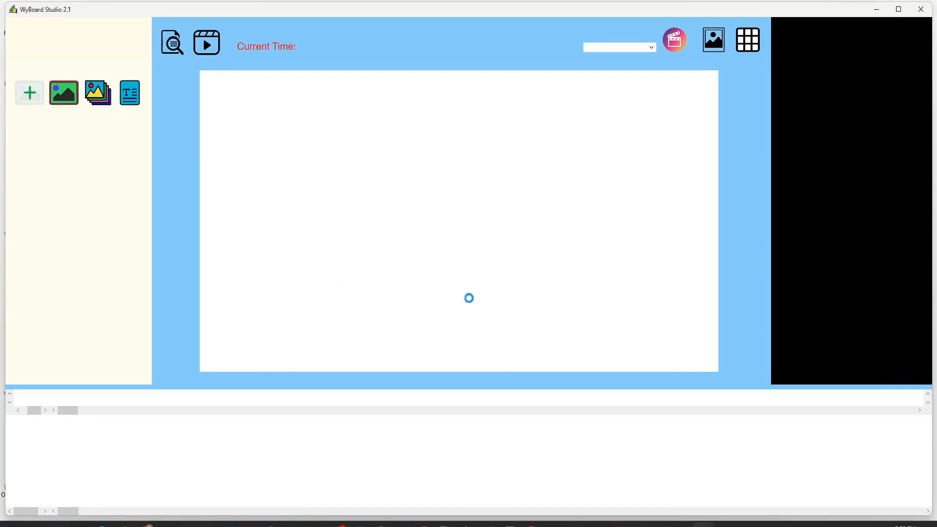
click(509, 298)
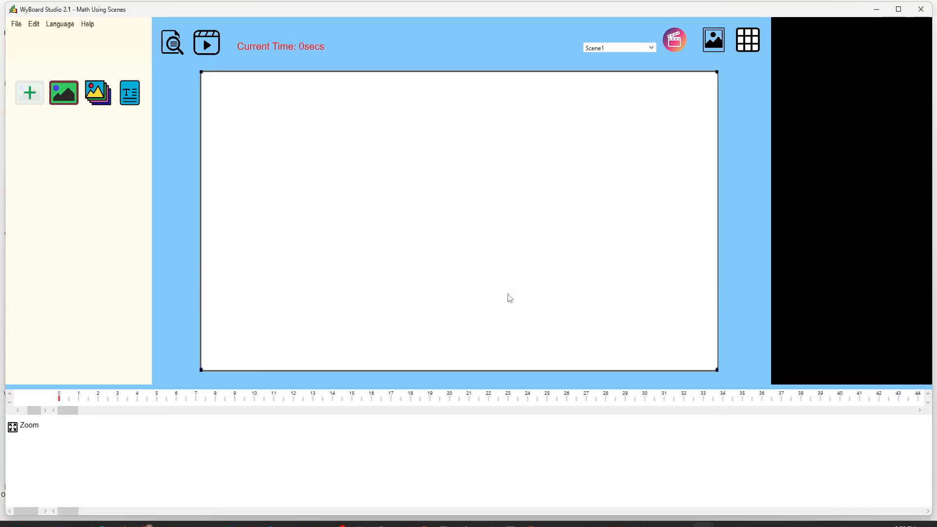
click(635, 49)
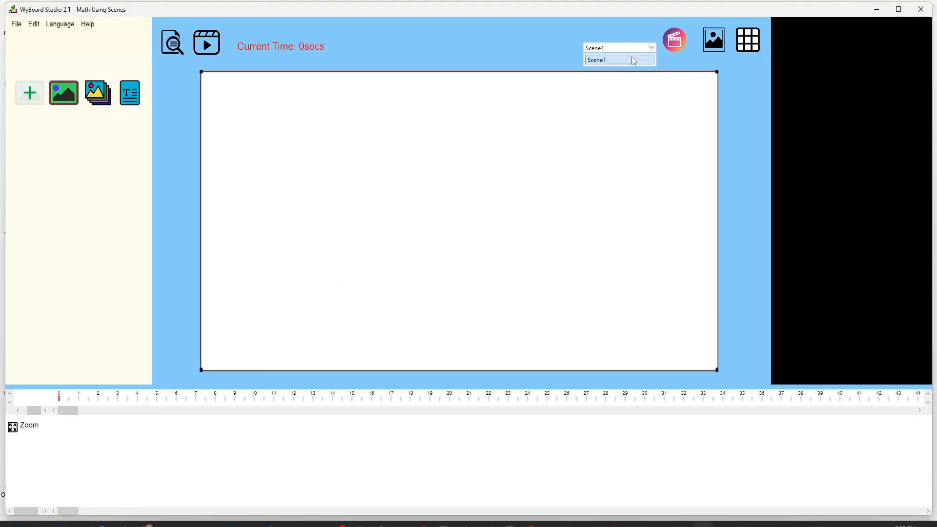
click(632, 57)
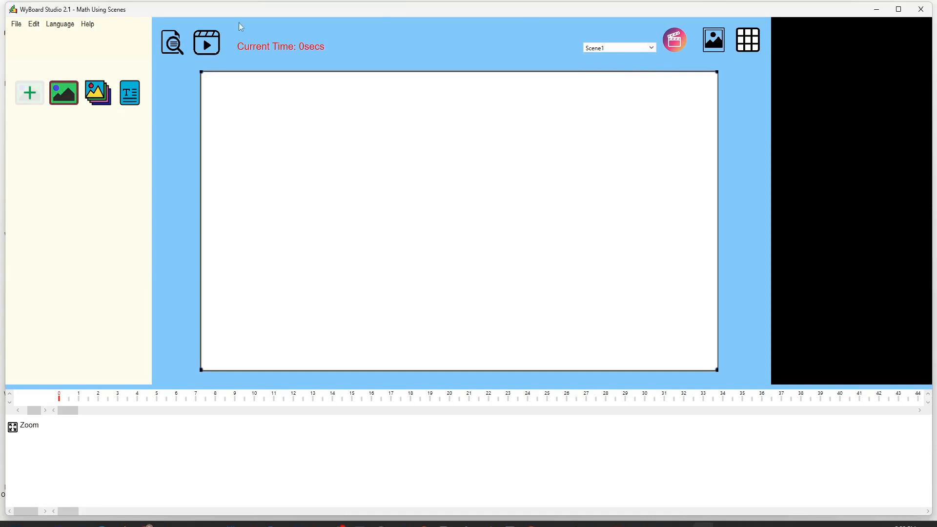
Add a text object in the upper part of the canvas and change its wording to "Math: Addition".
click(132, 96)
click(344, 145)
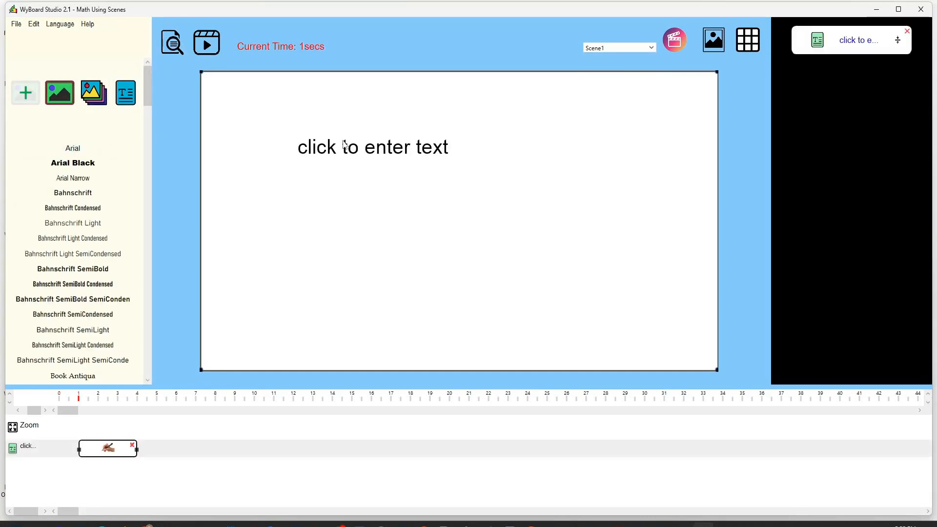
double_click(344, 146)
click(397, 184)
key(ctrl+a)
text(Mat)
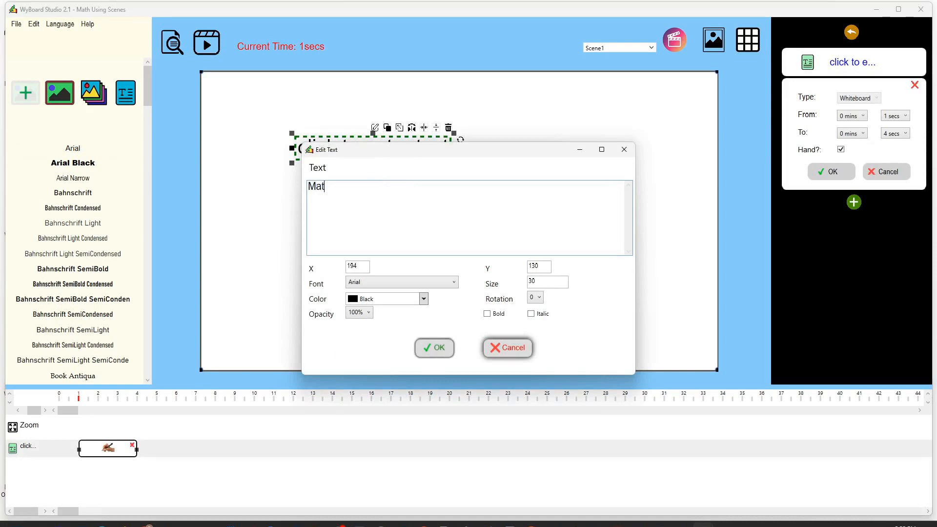
text(h: Addition)
Format the "Math: Addition" title in blue at size 50 and center it horizontally on the canvas.
click(392, 303)
click(416, 482)
click(537, 281)
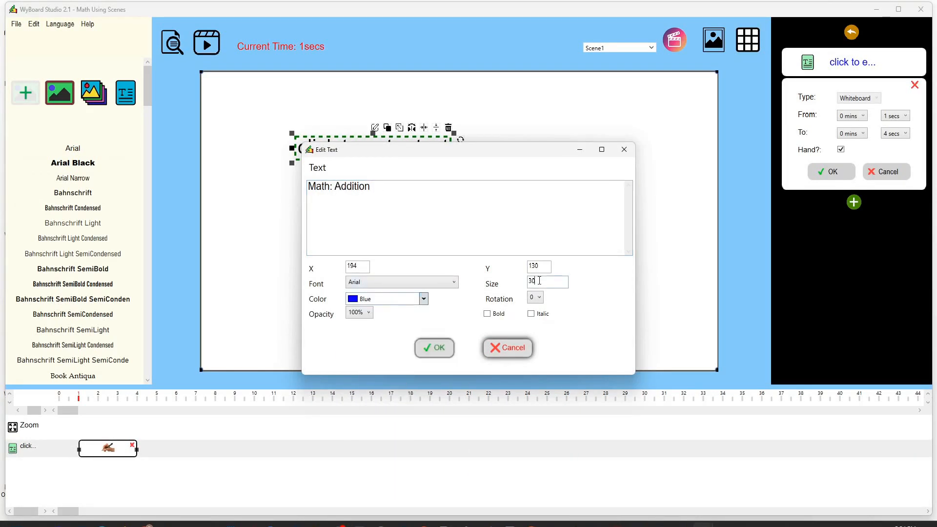
key(BackSpace)
key(BackSpace)
text(50)
click(438, 347)
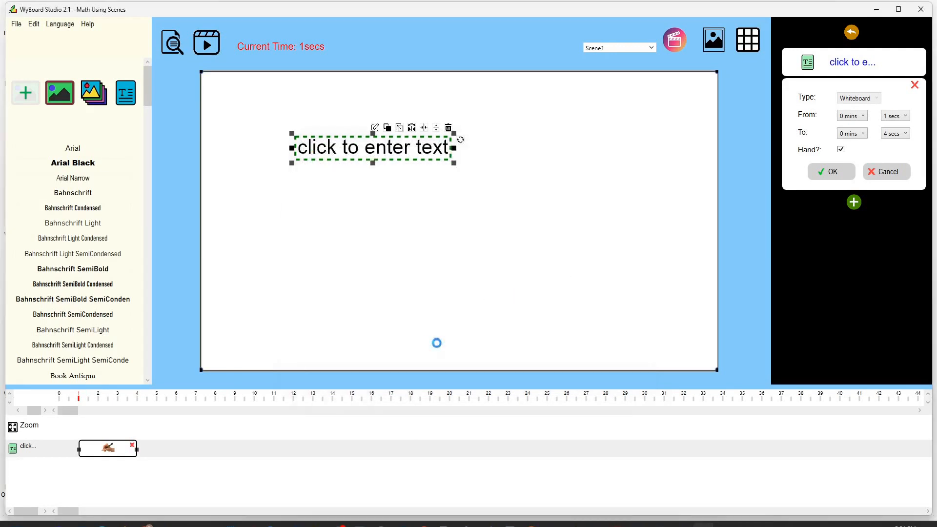
click(461, 146)
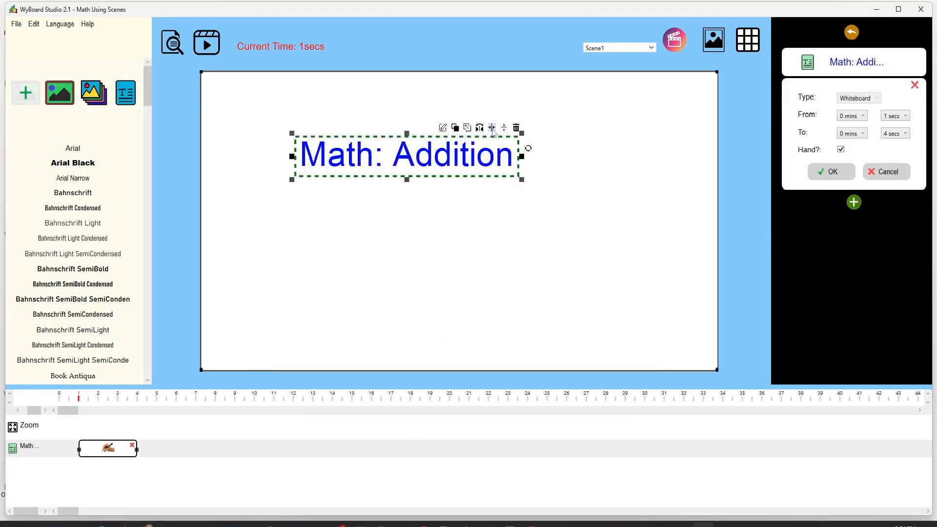
click(492, 129)
Add a second text object below the title and enter "1 + 1 = 2" as its text.
drag(78, 152, 411, 256)
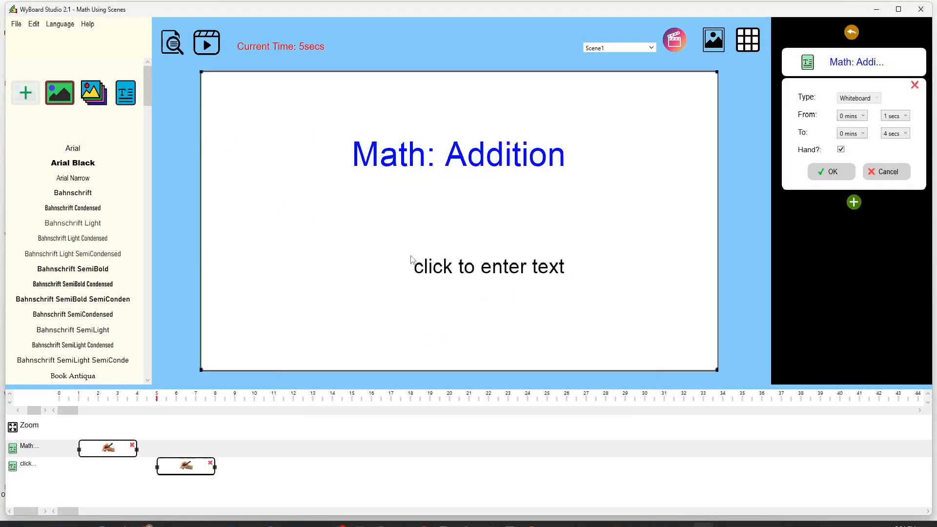
click(393, 194)
text(1 + 1 = 2)
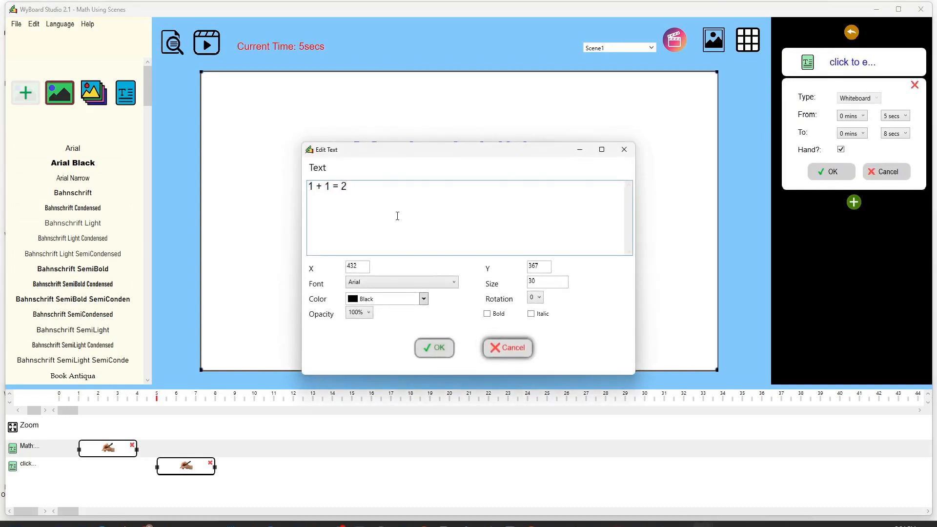
Format the "1 + 1 = 2" text in blue at size 50 and center it horizontally on the canvas.
click(417, 298)
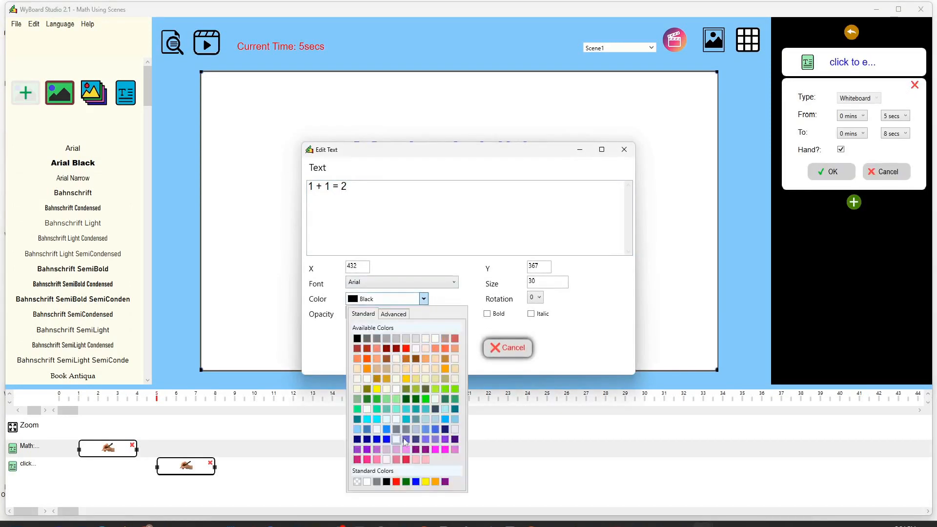
click(395, 439)
click(541, 280)
key(BackSpace)
key(BackSpace)
text(50)
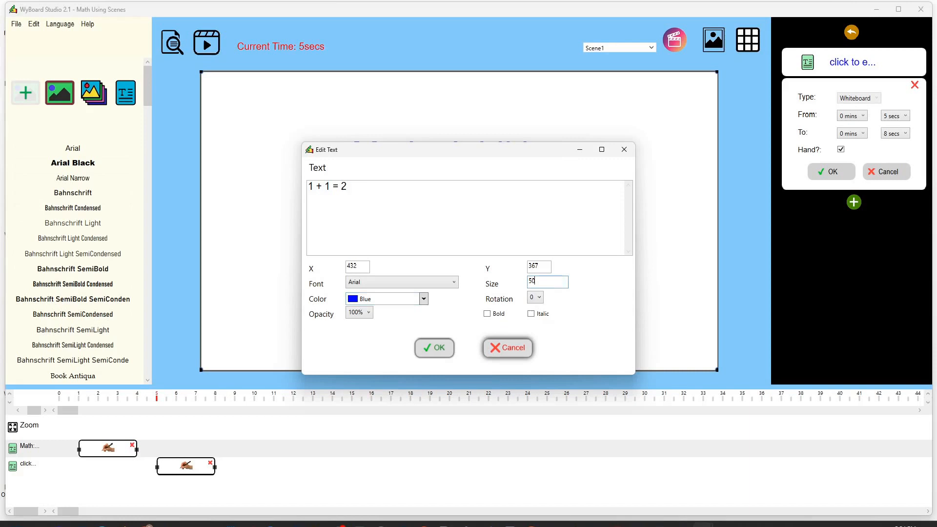
click(434, 348)
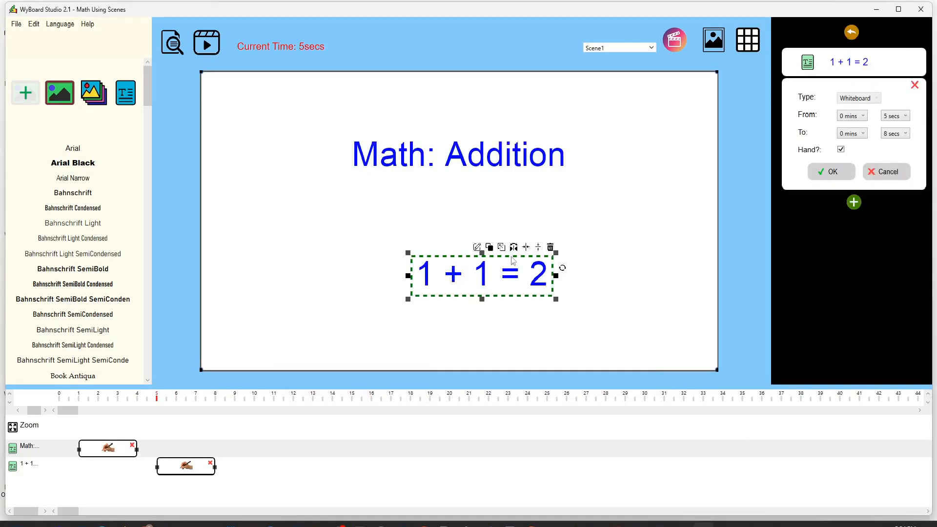
Move the title's timeline clip to start at 0 seconds and the equation's clip to start at 2 seconds.
drag(110, 449, 90, 449)
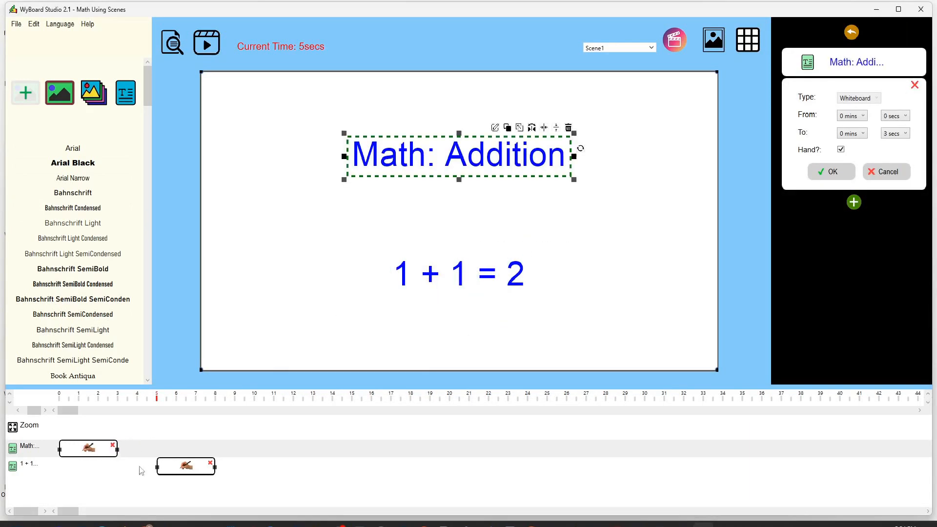
drag(175, 470, 120, 471)
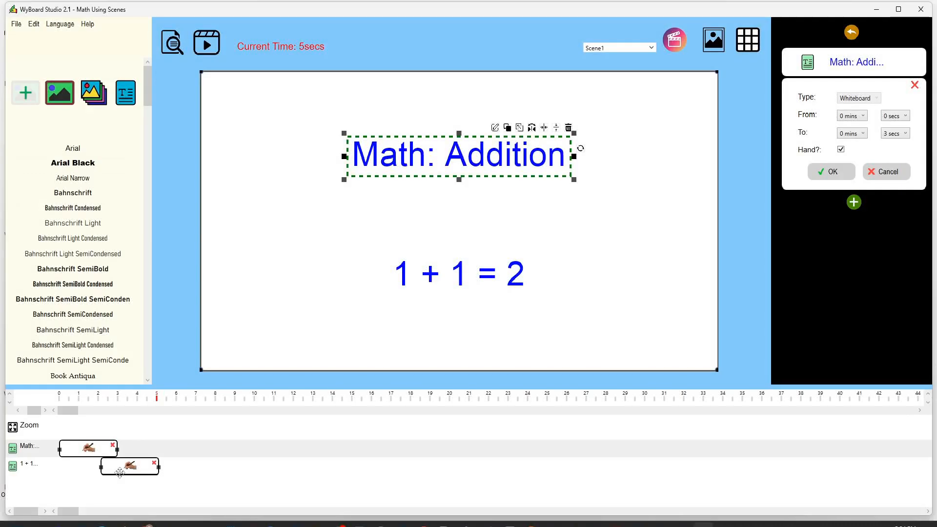
click(439, 289)
Set the scene's background color to Cornsilk.
click(713, 39)
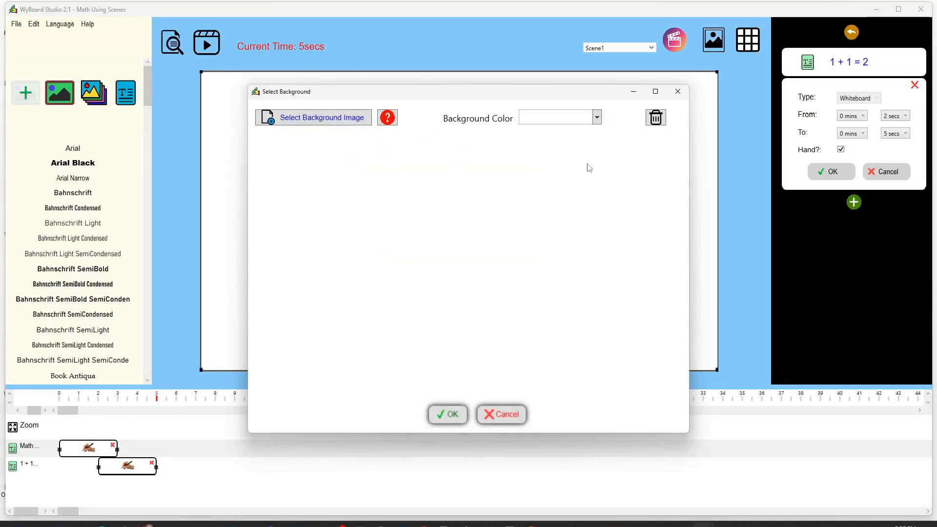
click(596, 118)
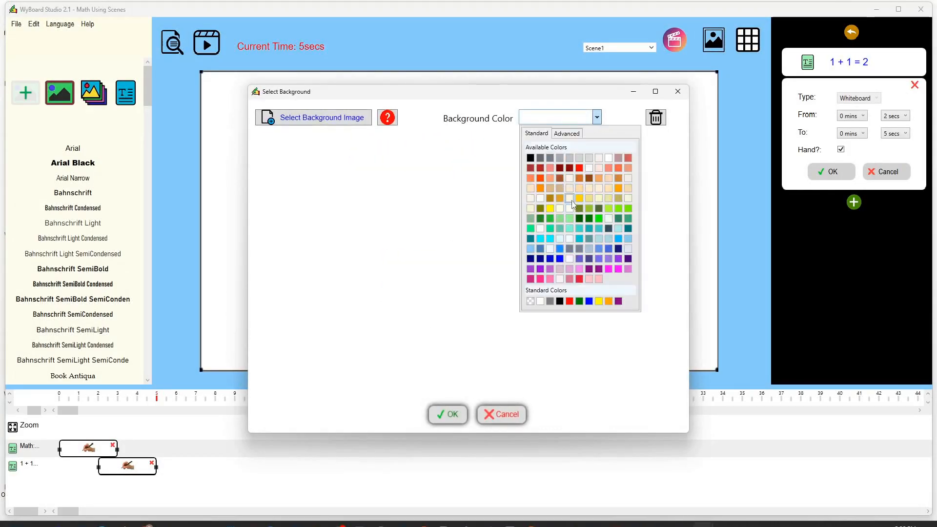
click(571, 201)
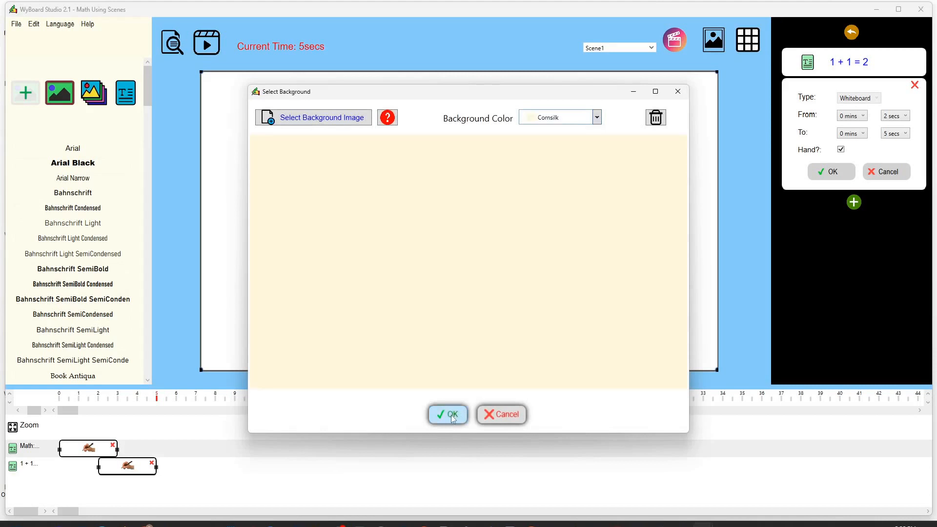
click(450, 415)
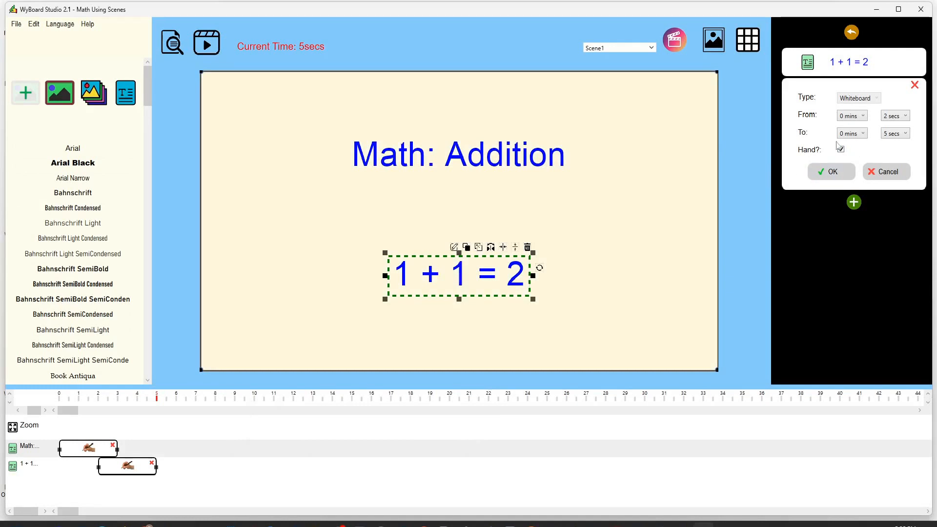
Turn off the drawing hand for both the "1 + 1 = 2" text and the "Math: Addition" title.
click(837, 172)
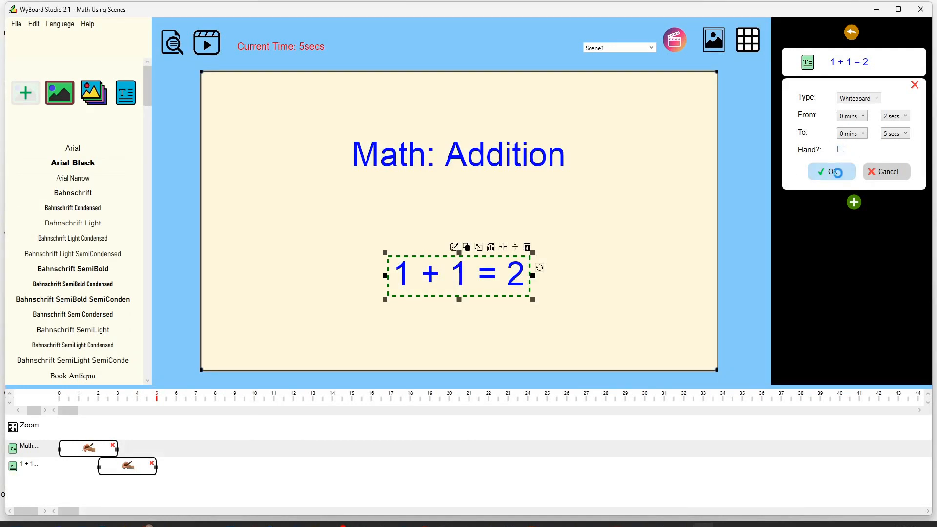
click(542, 153)
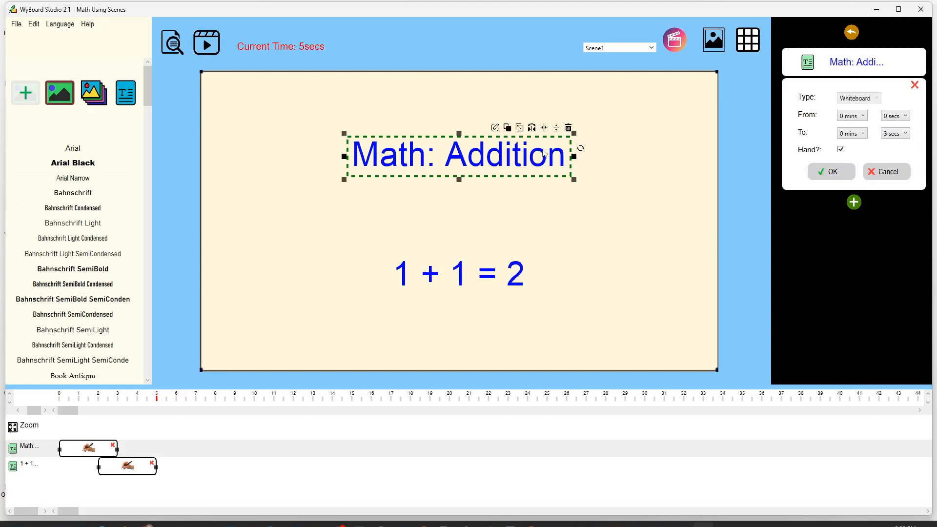
click(840, 149)
click(832, 171)
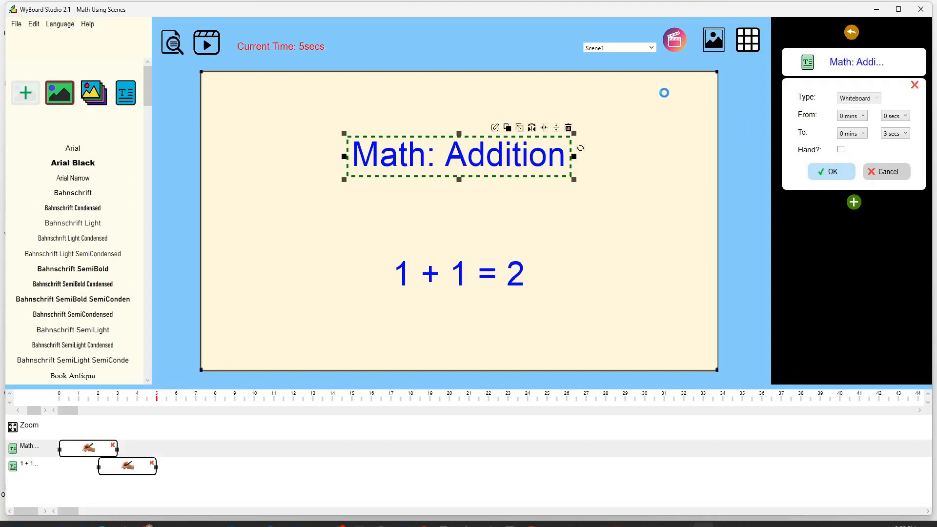
Set Scene1's duration to 0 mins 7 secs in the scene settings.
click(674, 44)
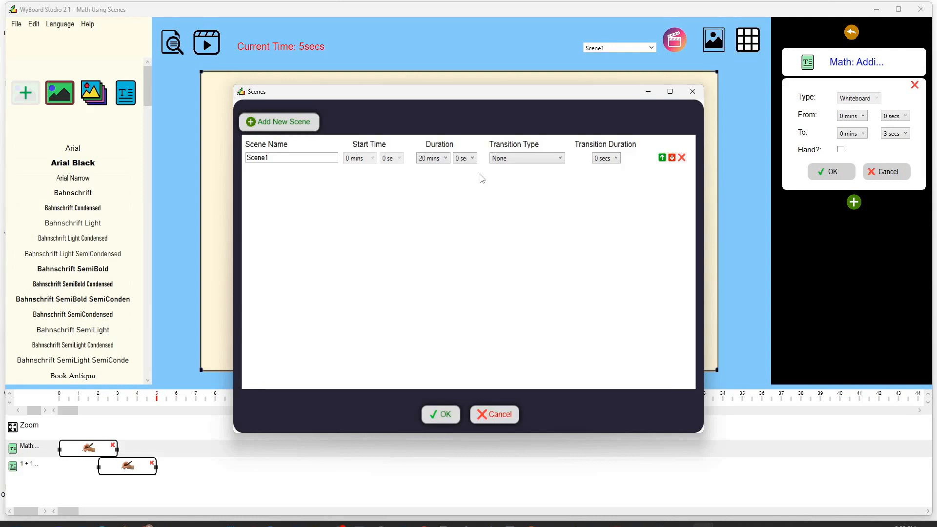
click(441, 161)
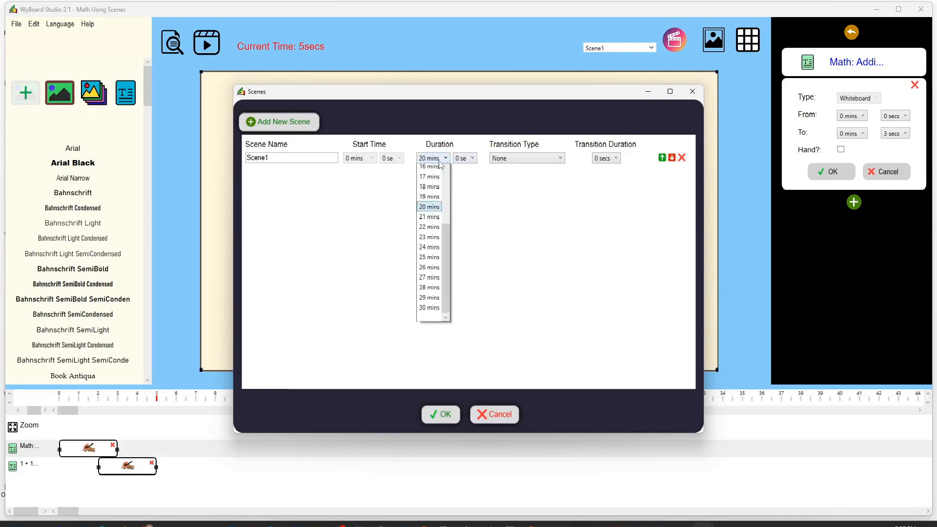
scroll(445, 186, up, 5)
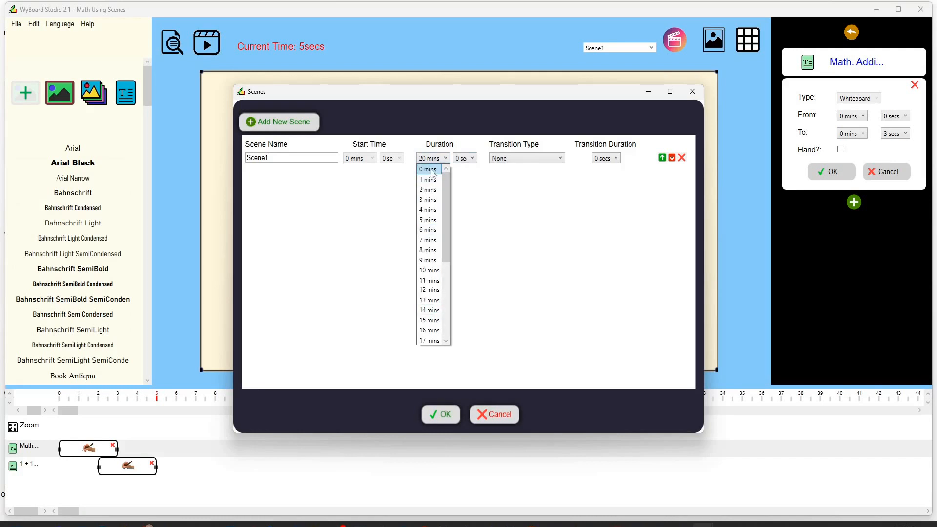
click(432, 171)
click(465, 159)
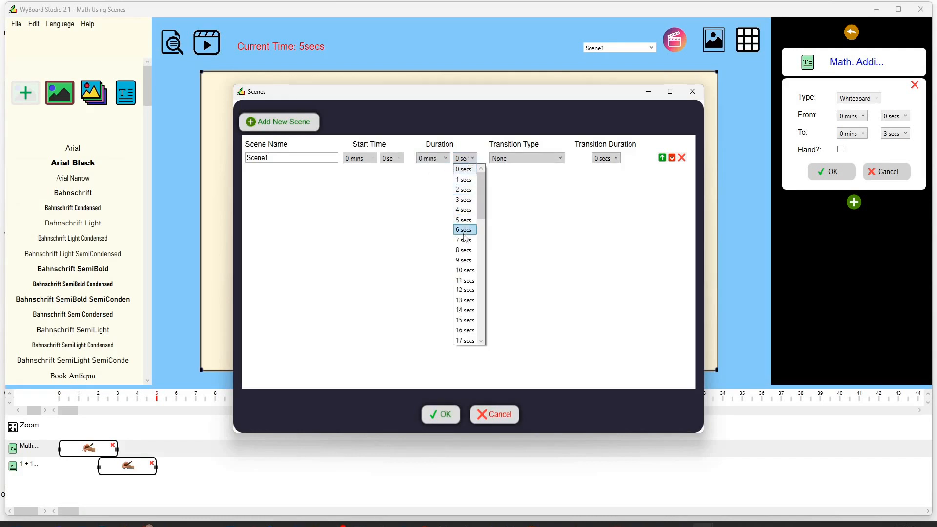
click(464, 240)
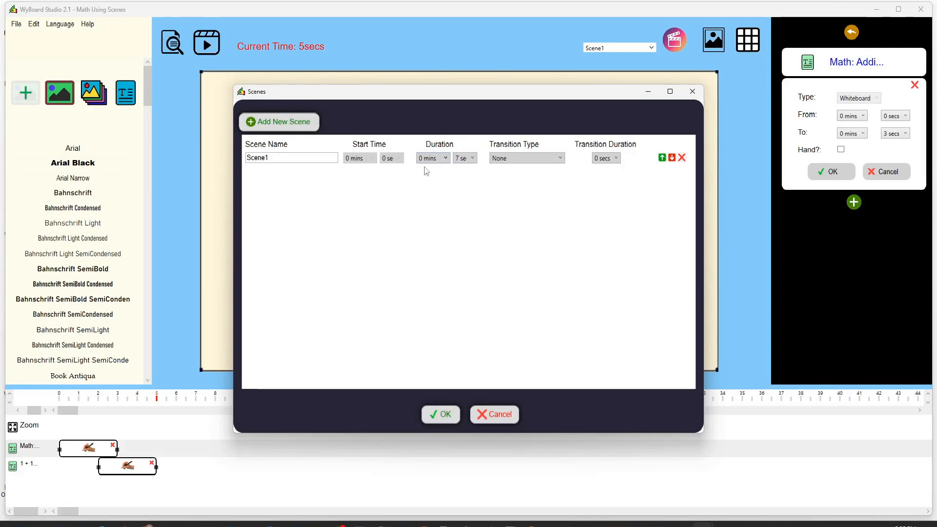
Add a second scene, then name the first scene "Addition" and the second one "Multiplication".
click(313, 126)
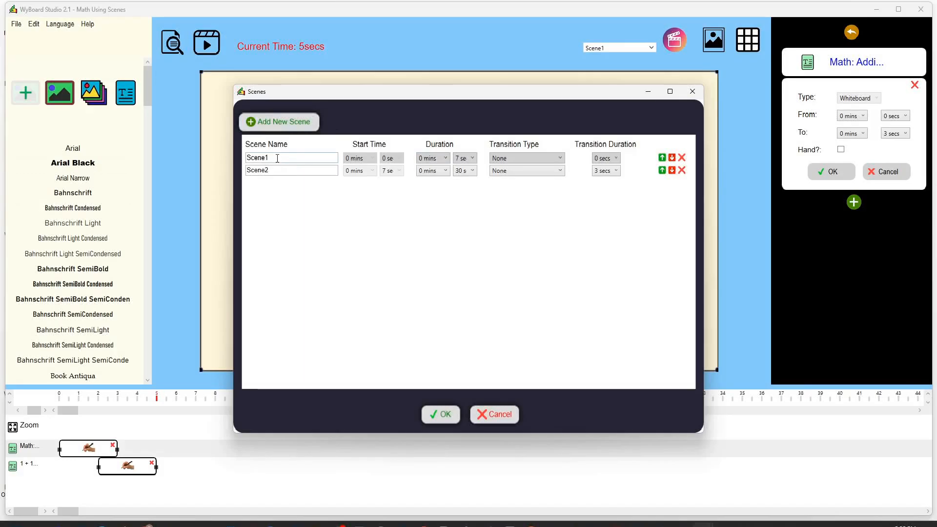
key(BackSpace)
key(BackSpace)
key(BackSpace)
key(BackSpace)
key(BackSpace)
key(BackSpace)
text(Additio)
click(273, 171)
key(BackSpace)
text(Multiplication)
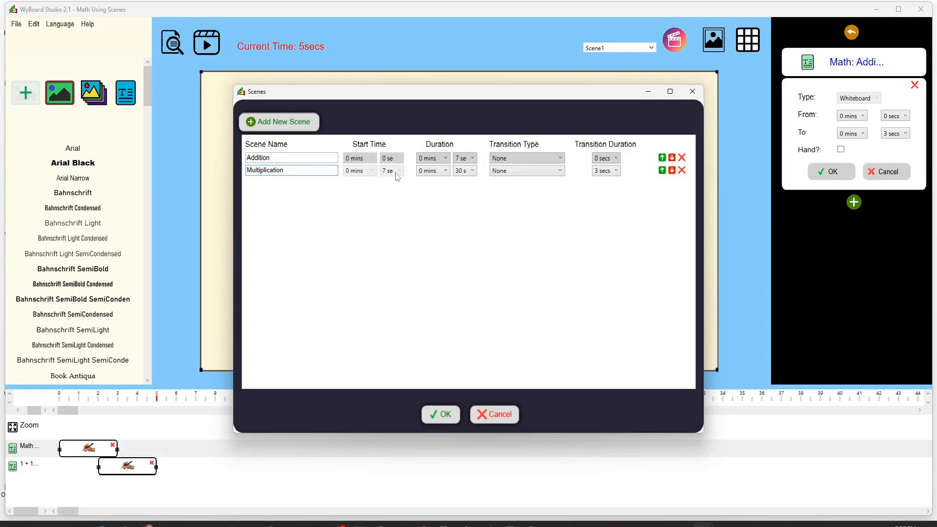
Set the Multiplication scene's duration to 10 secs.
click(461, 171)
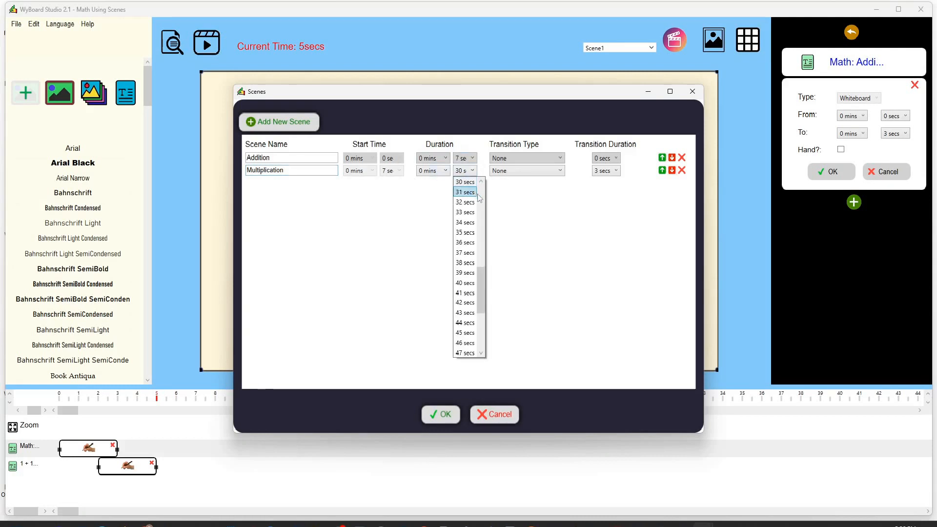
scroll(479, 197, up, 10)
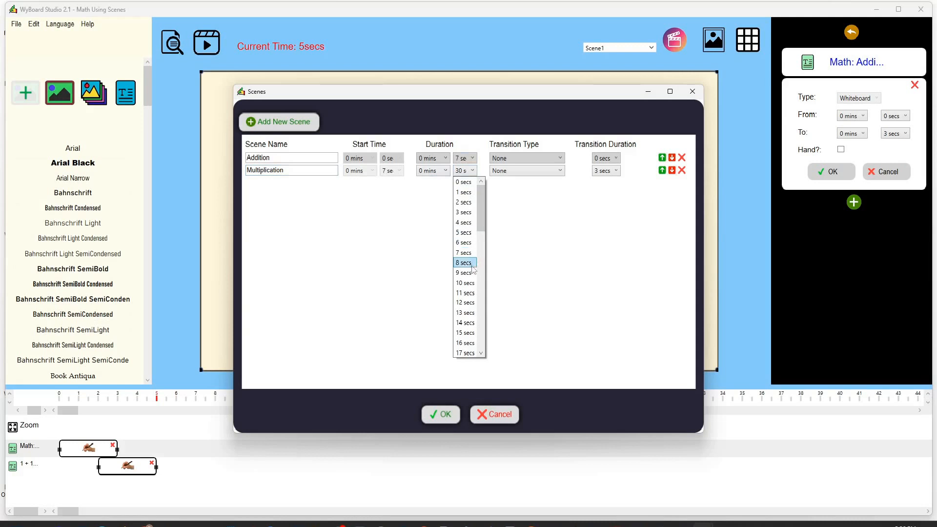
click(469, 283)
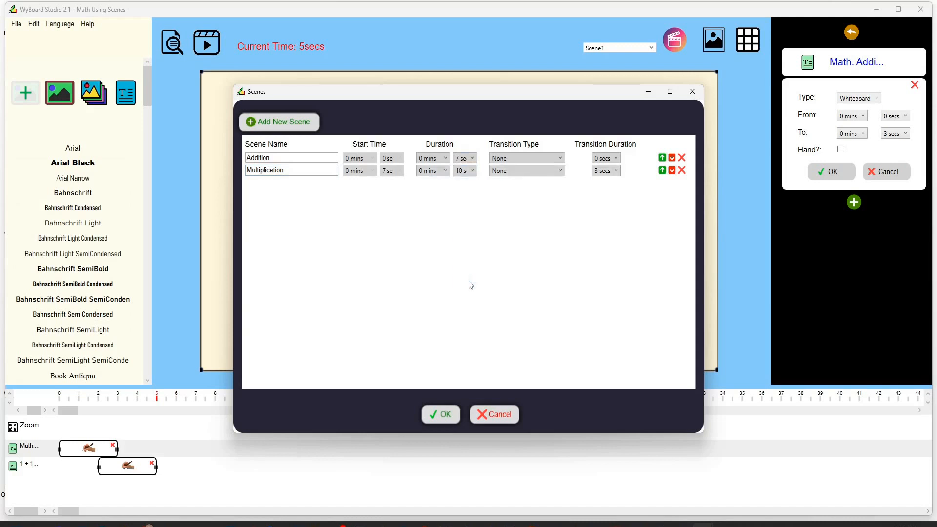
Set the Addition scene's transition to Swipe Left with a transition duration of 3 secs.
click(604, 158)
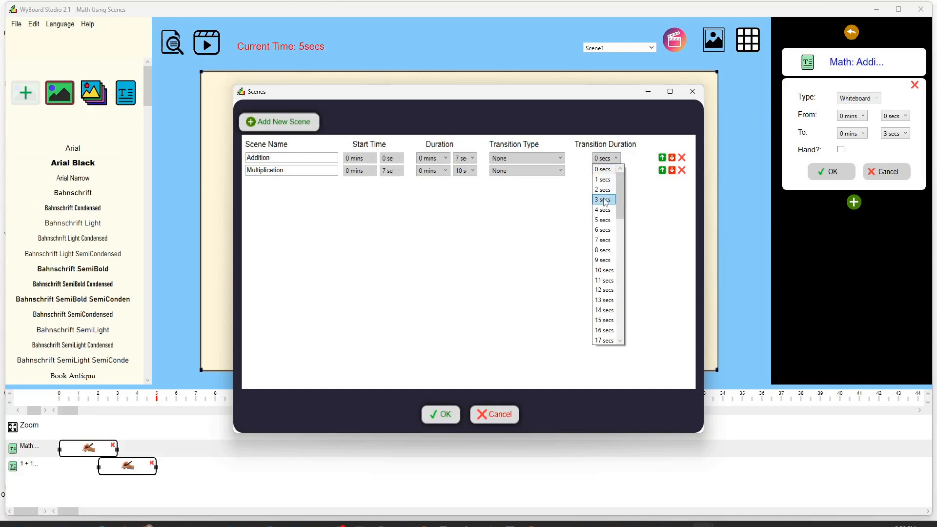
click(604, 199)
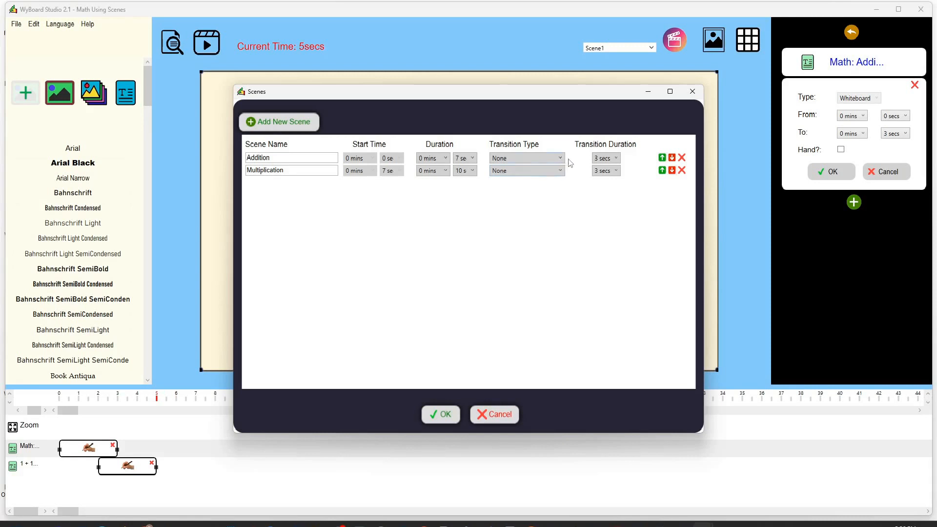
click(604, 158)
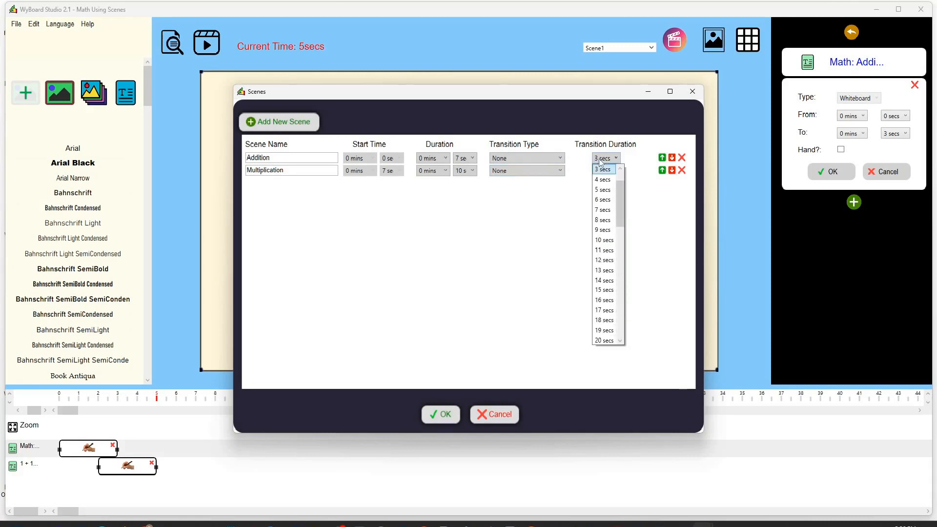
click(607, 174)
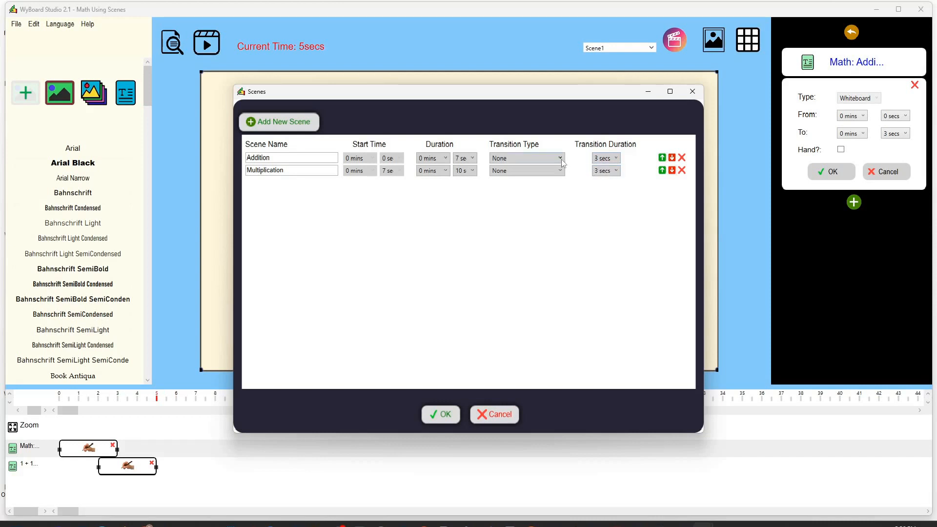
click(561, 161)
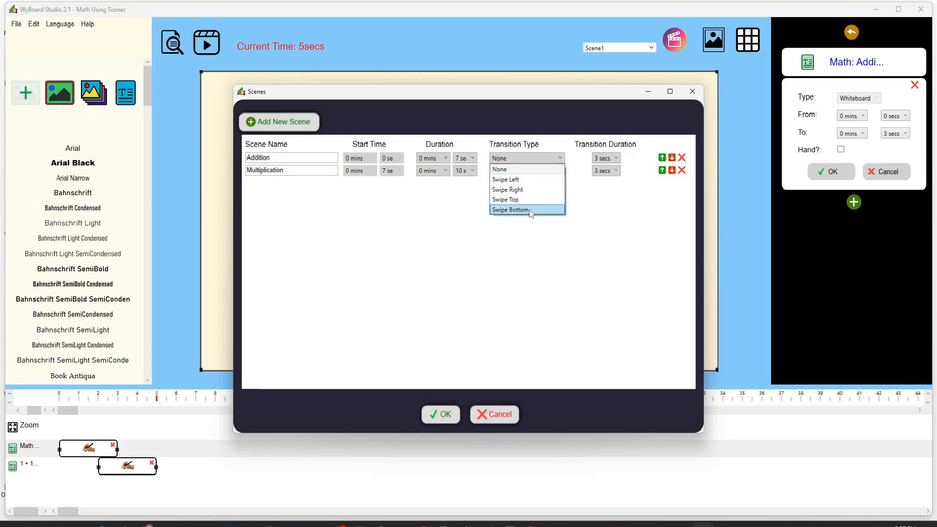
click(537, 182)
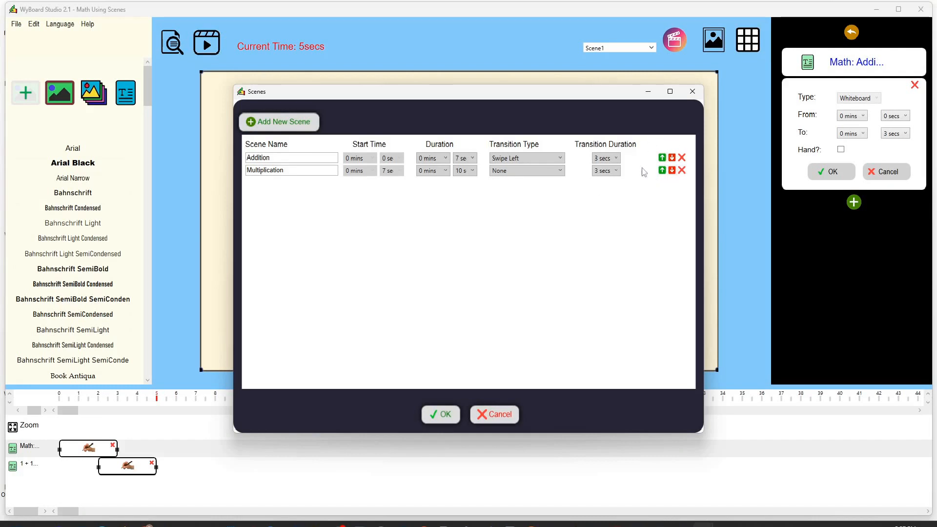
Move the Multiplication scene above Addition and back to second place, then apply the scene settings.
click(661, 170)
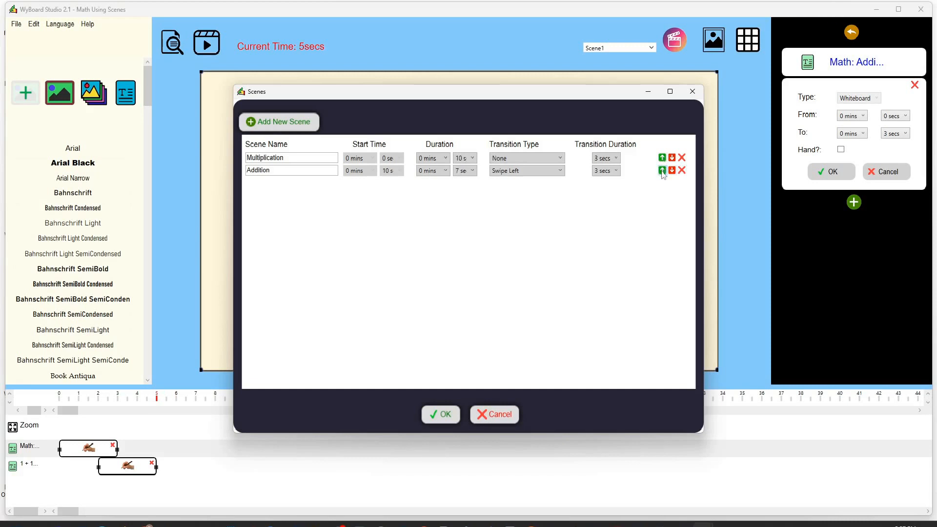
click(661, 170)
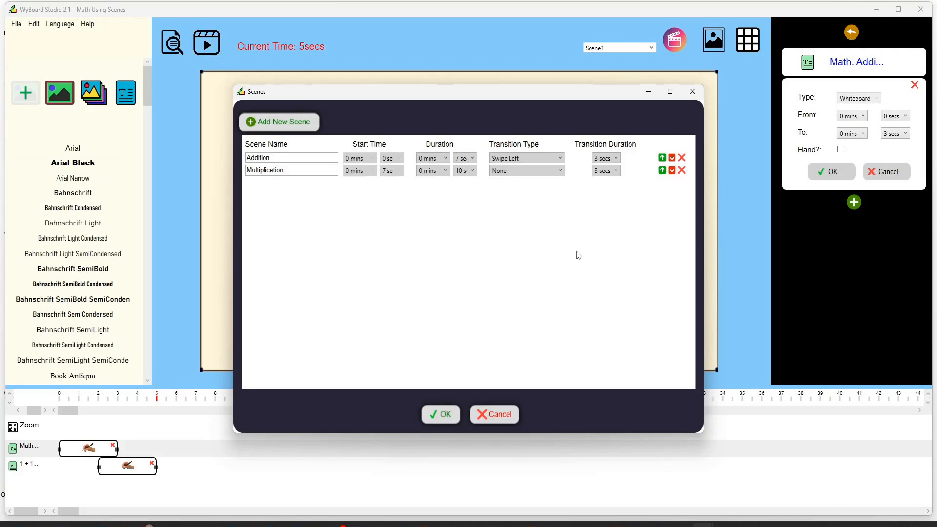
click(440, 412)
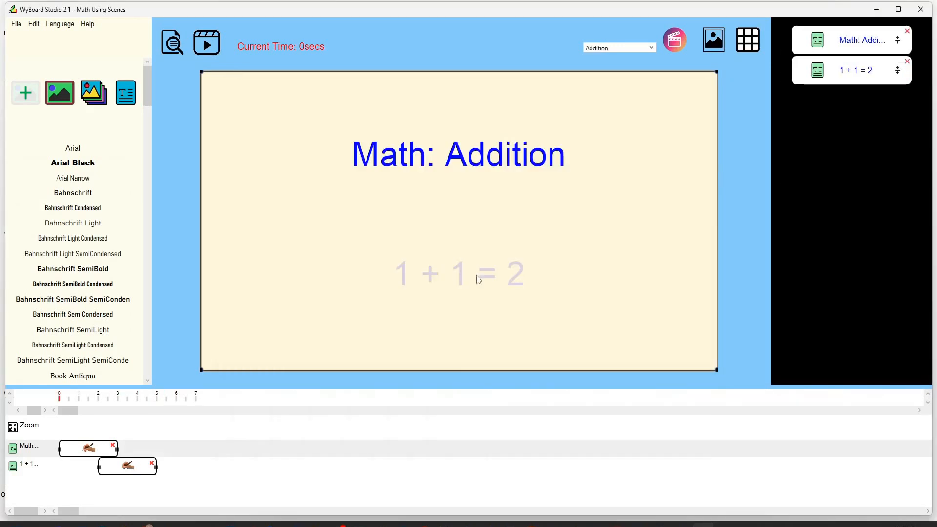
Switch between the Addition and Multiplication scenes, ending on the Multiplication scene.
click(621, 49)
click(616, 70)
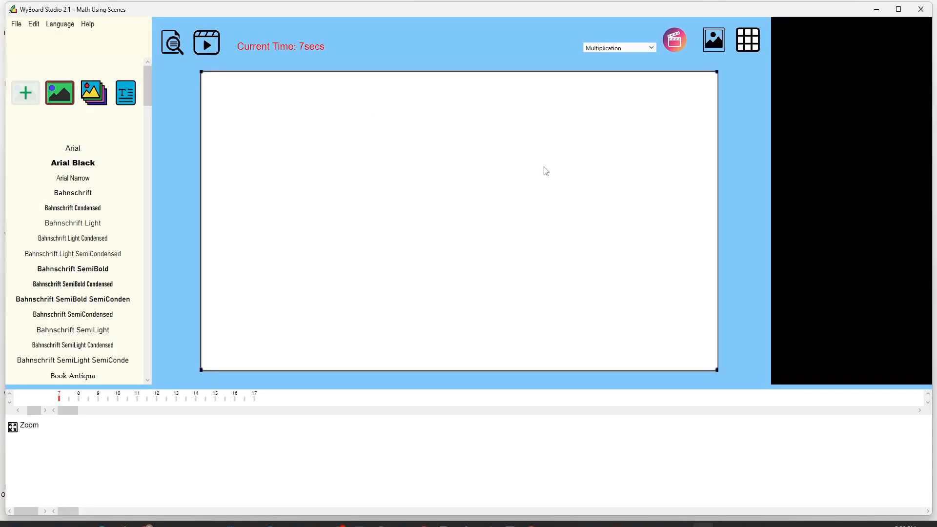
click(602, 49)
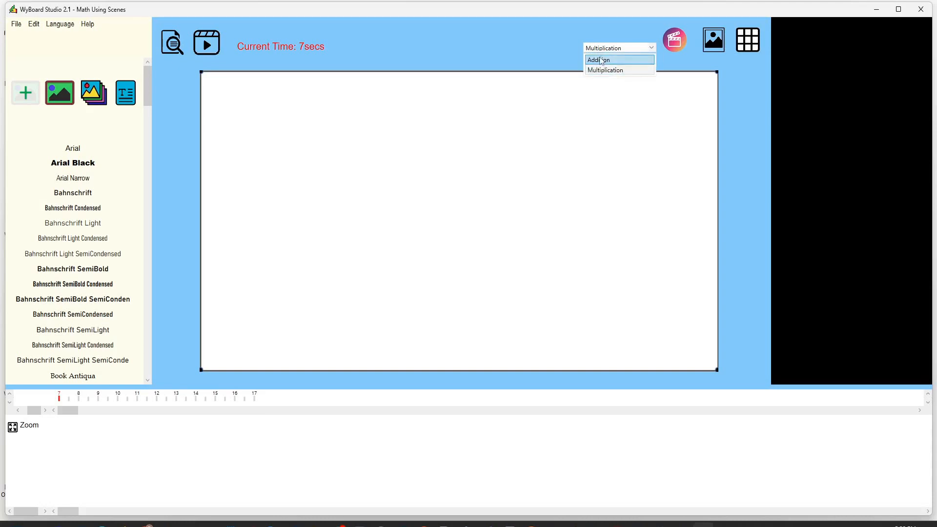
click(601, 60)
click(611, 46)
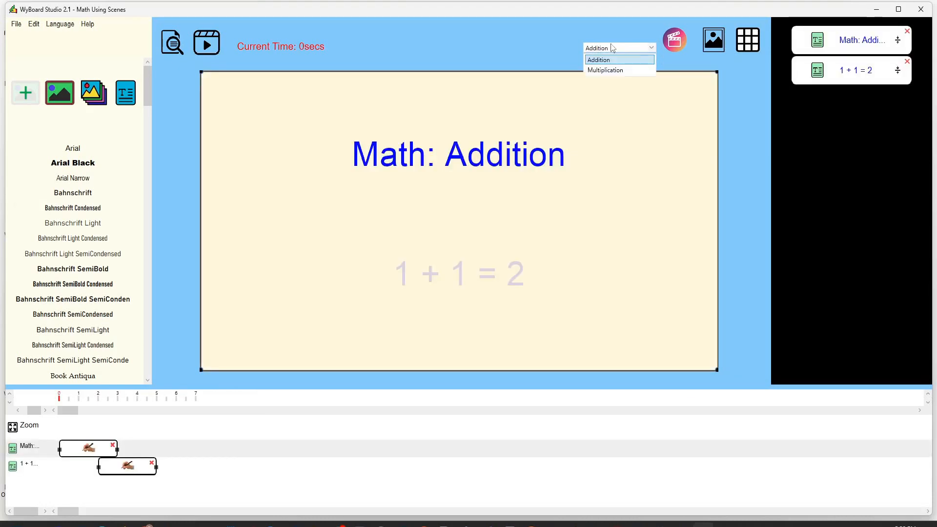
click(606, 70)
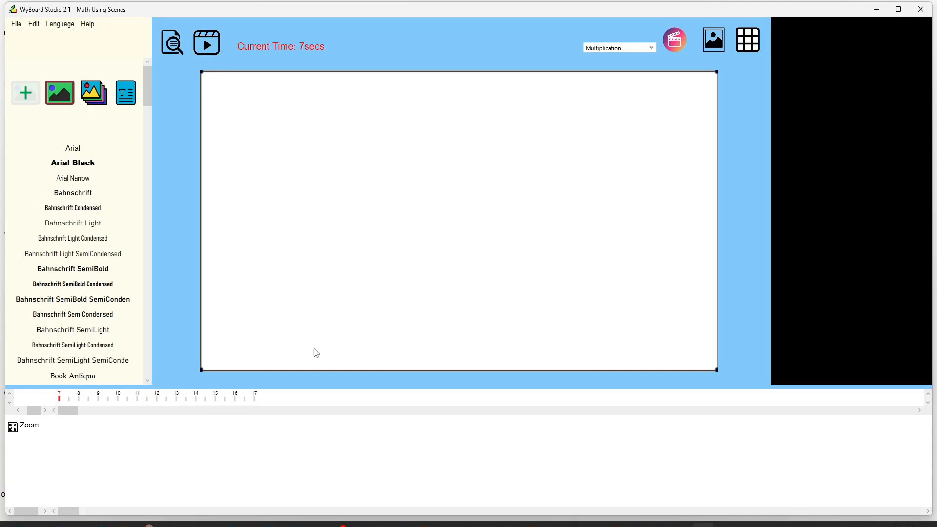
Add the title "Math: Multiplication" in enlarged blue Arial text near the top of the Multiplication scene.
drag(76, 149, 351, 156)
triple_click(383, 190)
text(Math: Multiplication)
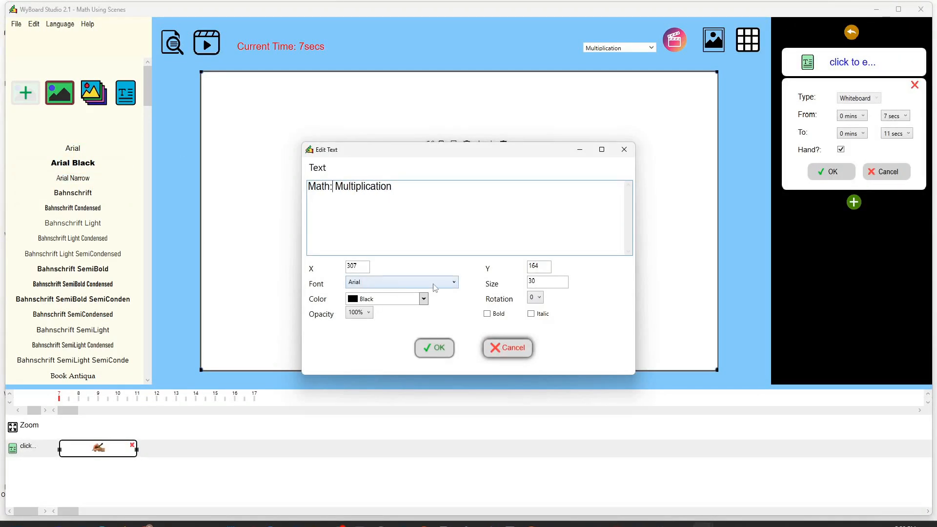
click(423, 298)
click(412, 475)
click(540, 284)
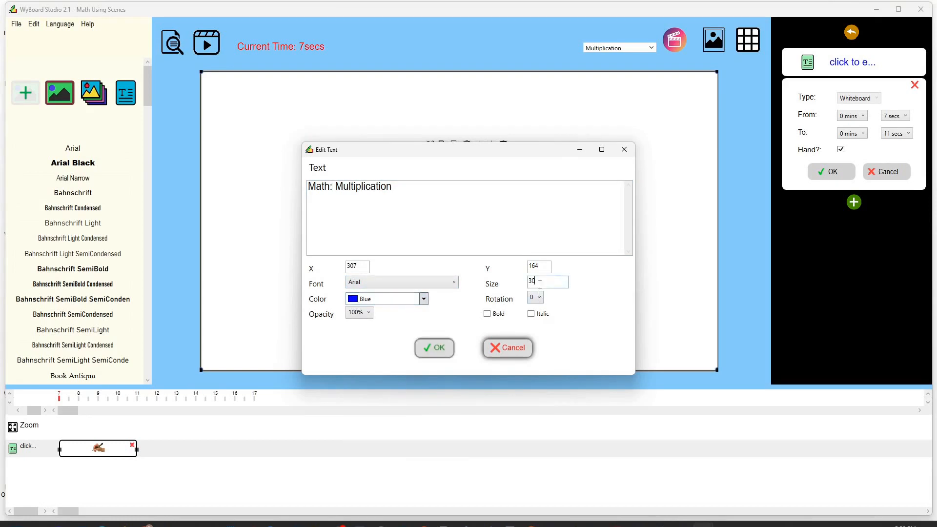
click(434, 346)
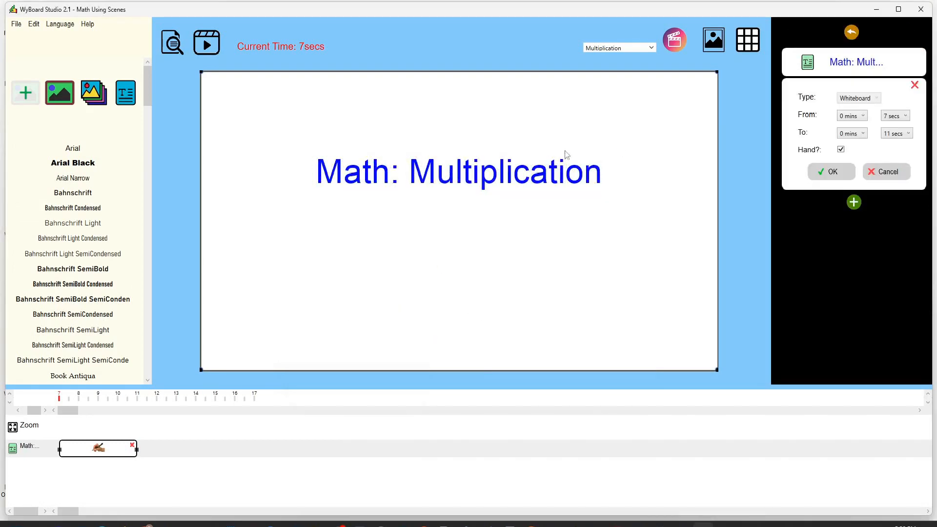
Add the text "1 x 2 = 2" in blue Arial, size 50, below the title, starting at 12 secs.
drag(79, 149, 423, 261)
double_click(434, 268)
triple_click(403, 196)
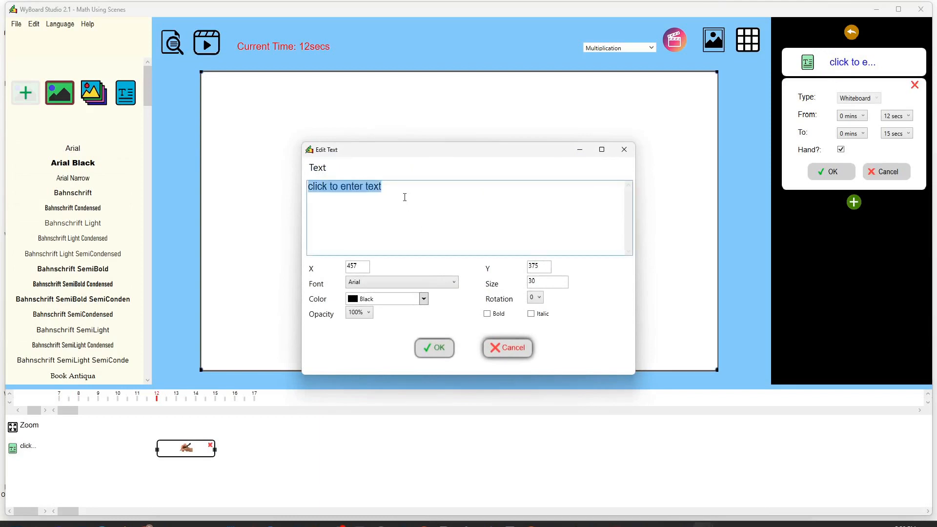
text(1 x 2 = 2)
click(423, 298)
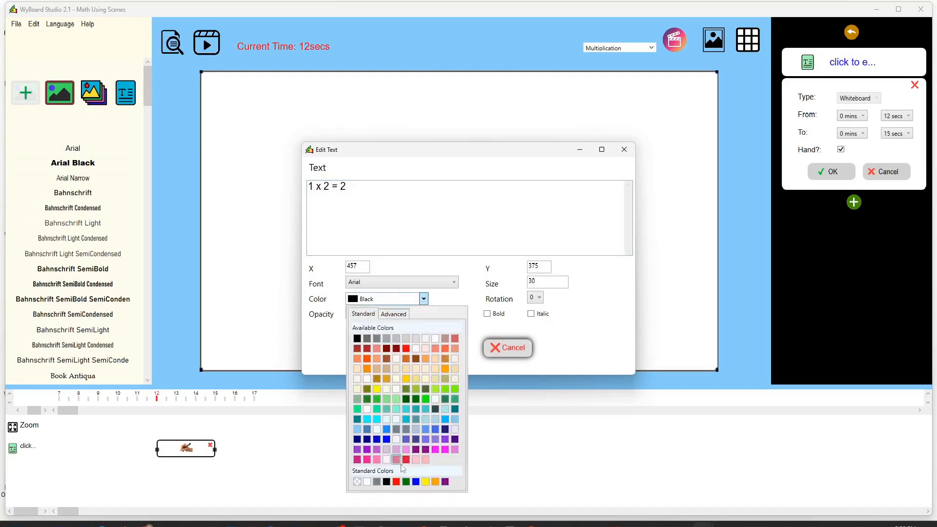
click(416, 481)
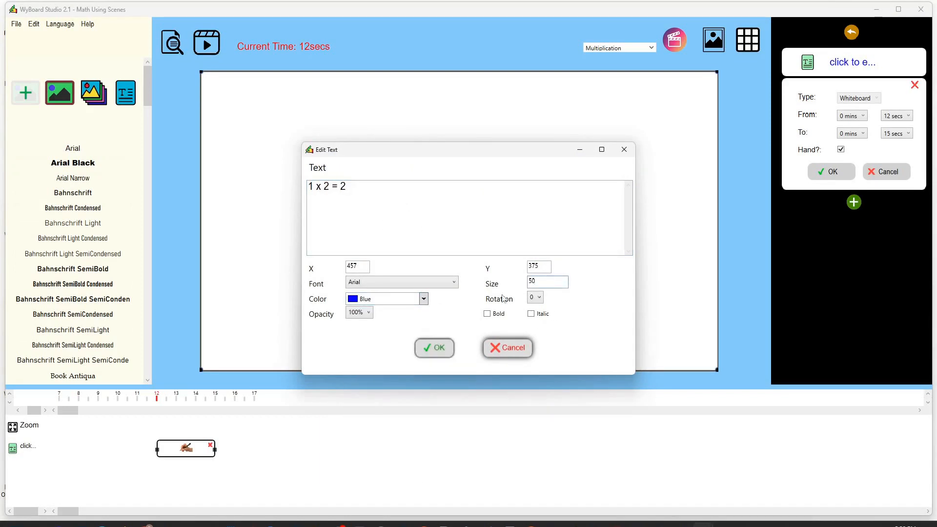
click(422, 348)
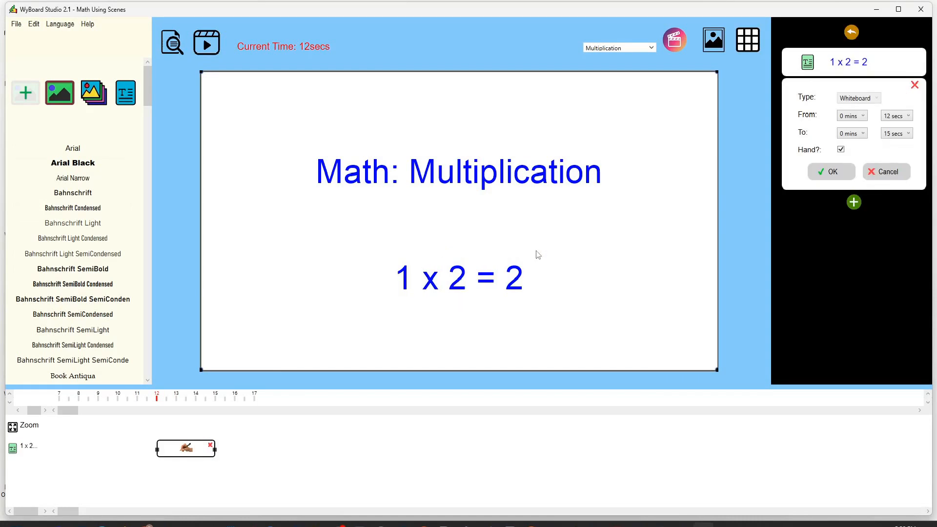
Set the Multiplication scene's background color to LightCyan.
click(685, 48)
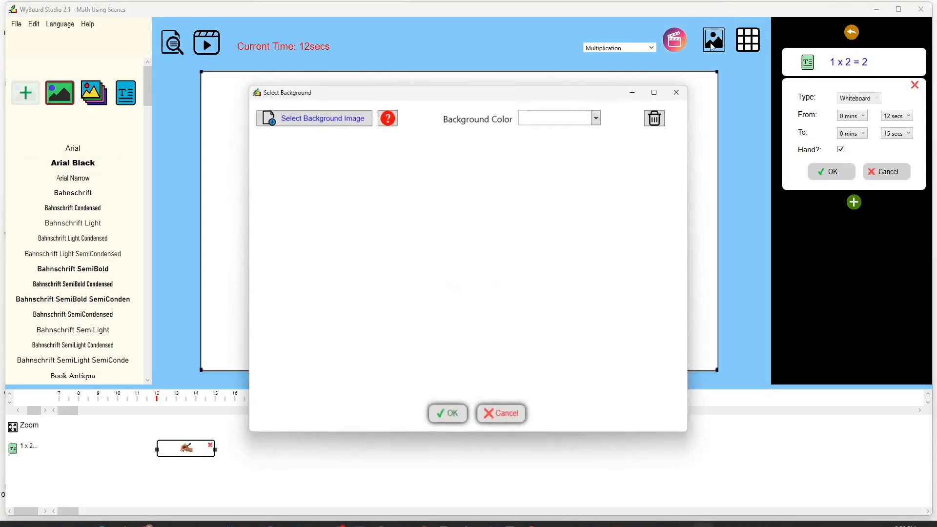
click(597, 118)
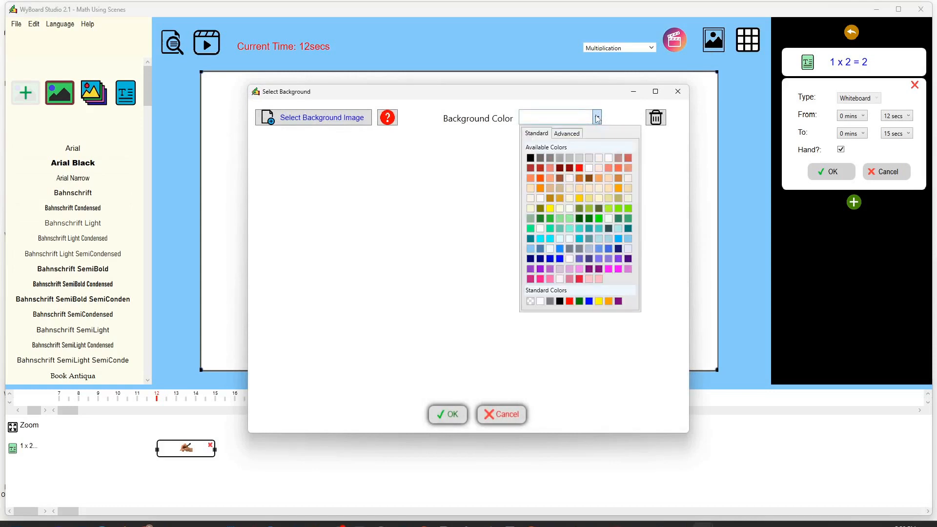
click(560, 238)
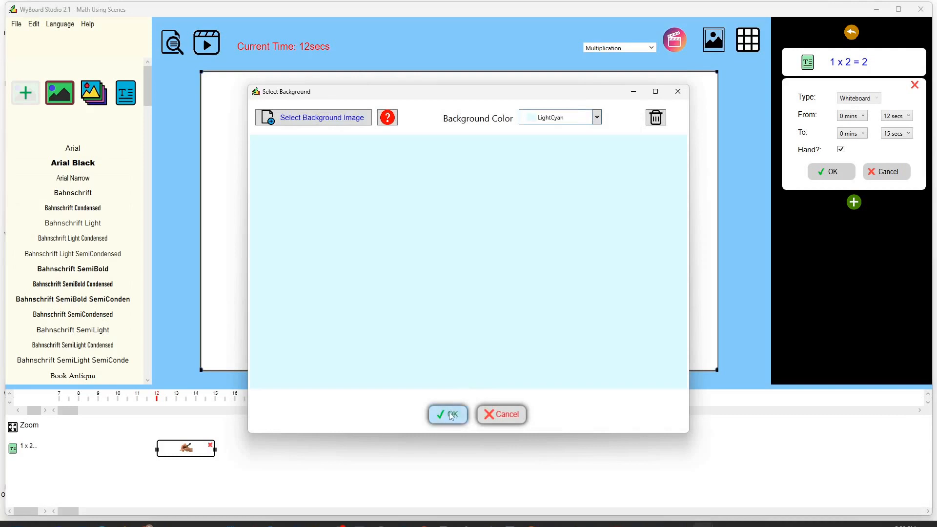
click(449, 413)
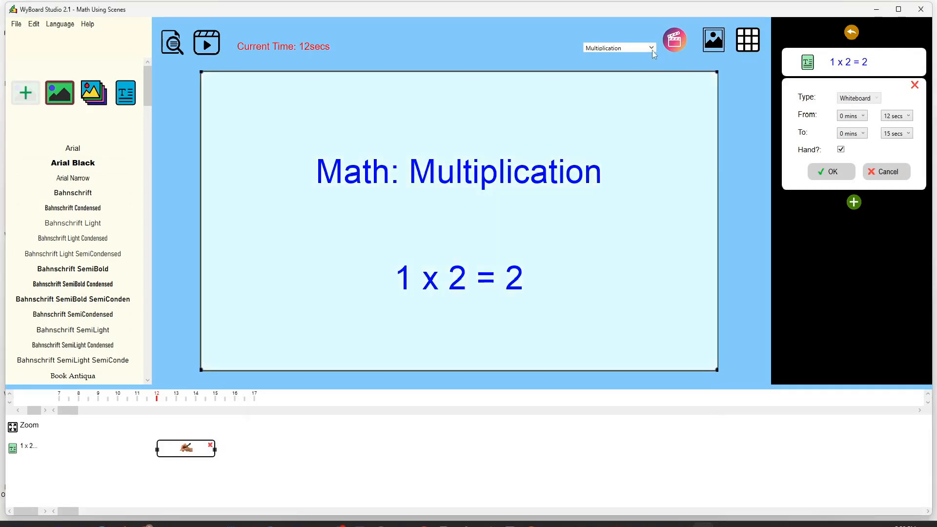
Check the contents of the Addition scene, then return to the Multiplication scene.
click(653, 52)
click(626, 60)
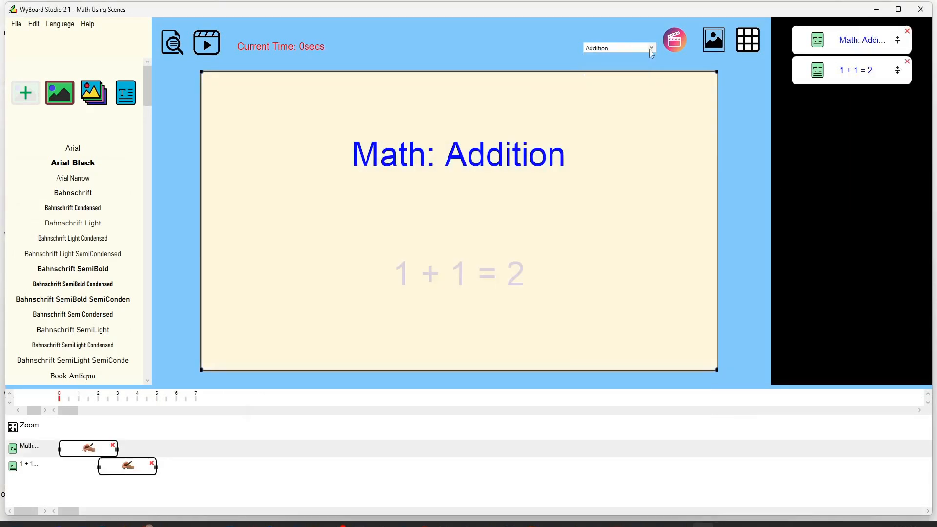
click(650, 50)
click(628, 71)
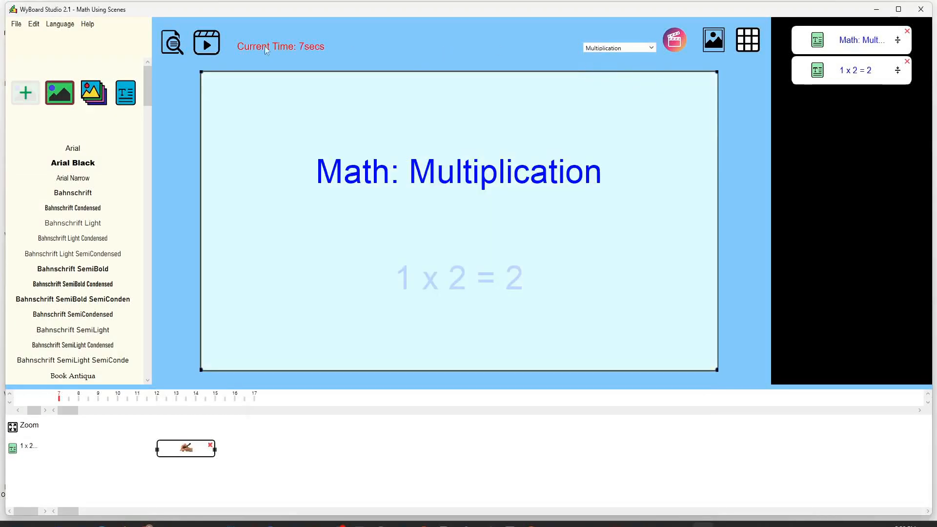
Open the preview of the video project.
click(171, 54)
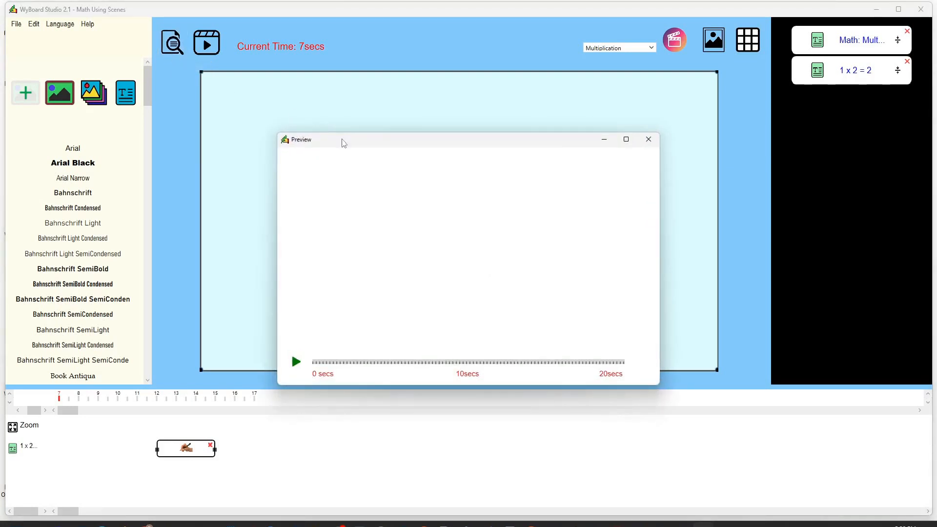